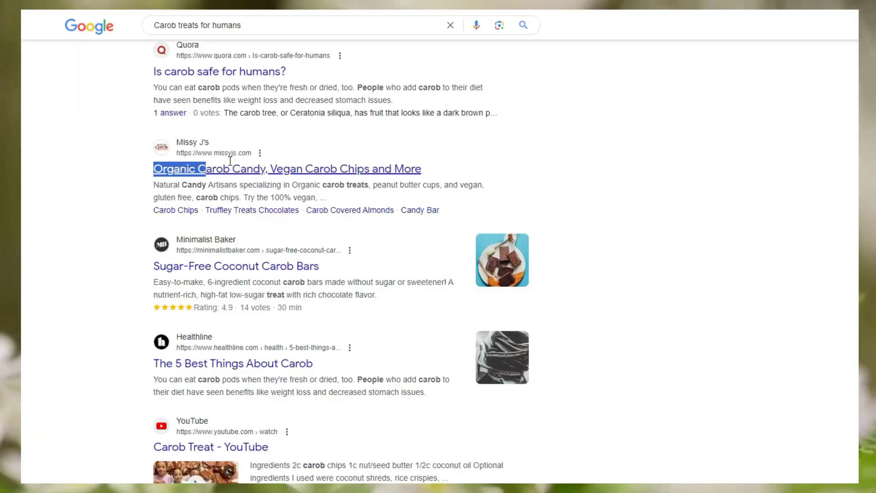
# Highlight the Missy J's result title to gauge its length, then search 'best camera for vlogging' and scan results
pyautogui.moveTo(225, 189); pyautogui.dragTo(315, 197)
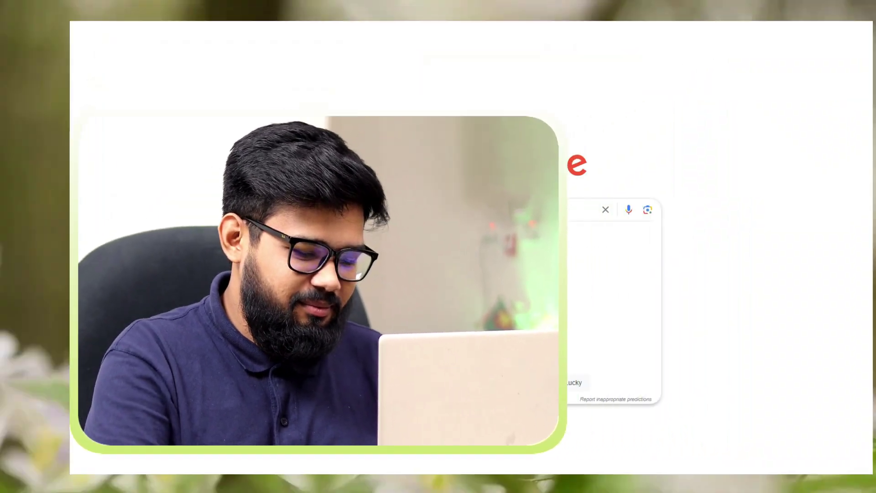
pyautogui.press('Return')
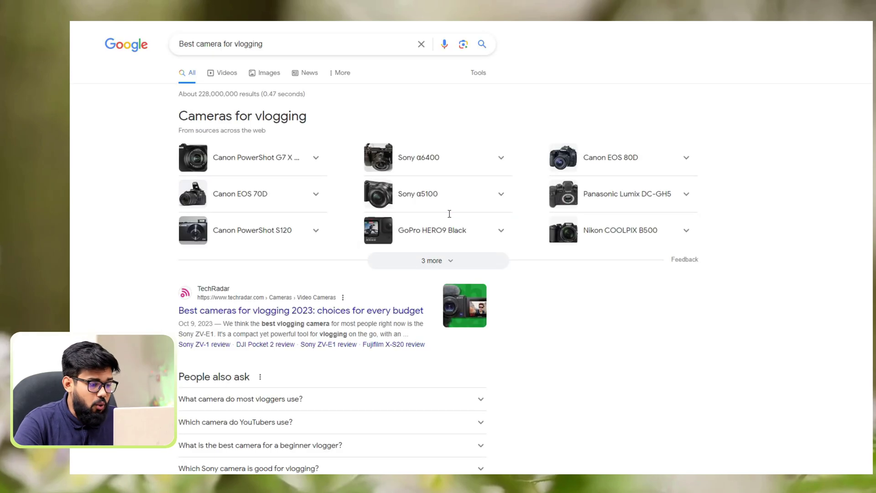
pyautogui.scroll(-15, 453, 217)
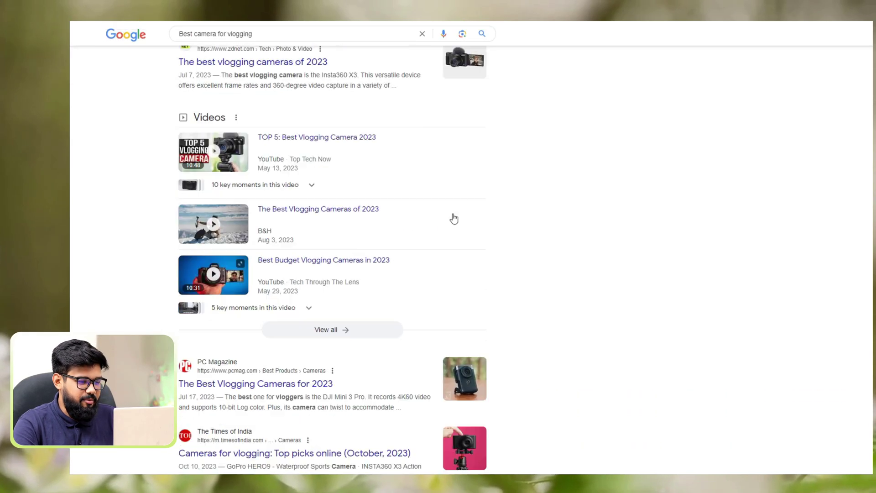
pyautogui.scroll(-6, 453, 218)
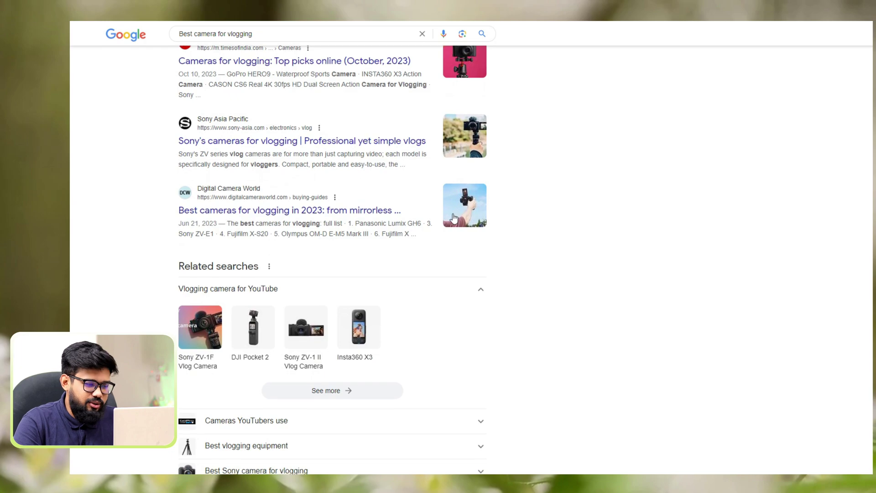
pyautogui.scroll(1, 454, 217)
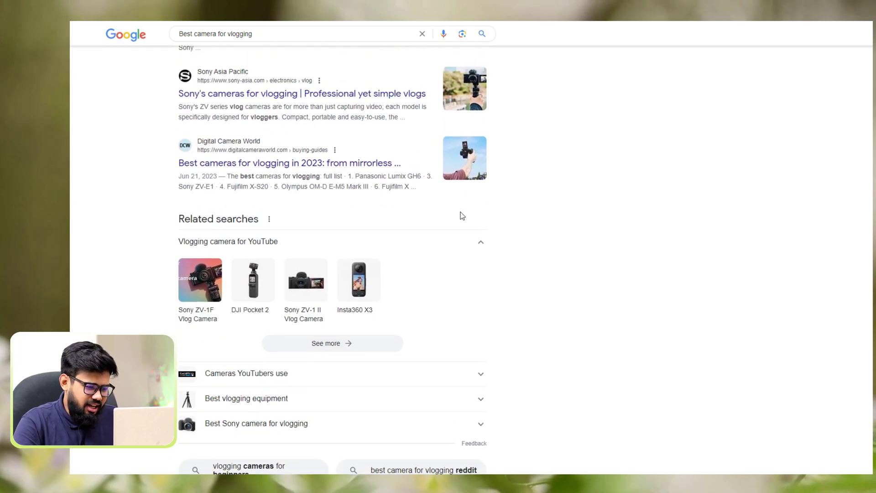
pyautogui.scroll(-1, 565, 193)
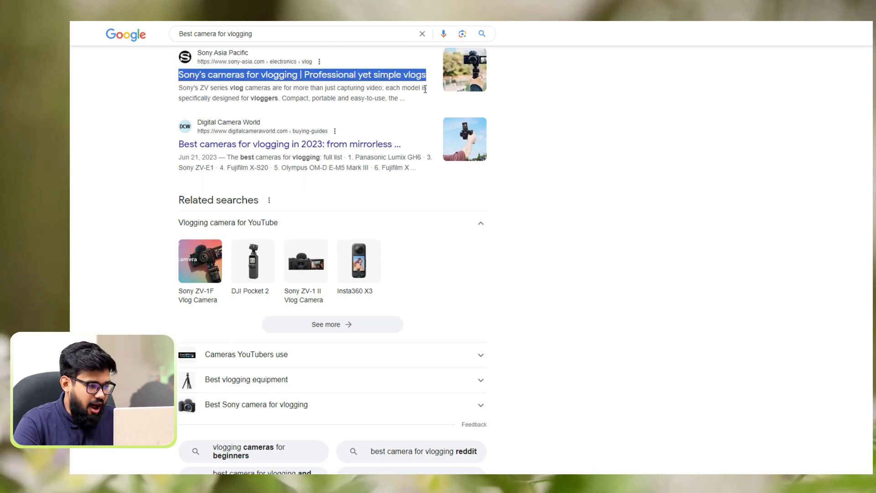
# Highlight the Sony result's description snippet and look further down the results
pyautogui.click(71, 107)
pyautogui.moveTo(174, 87); pyautogui.dragTo(391, 111)
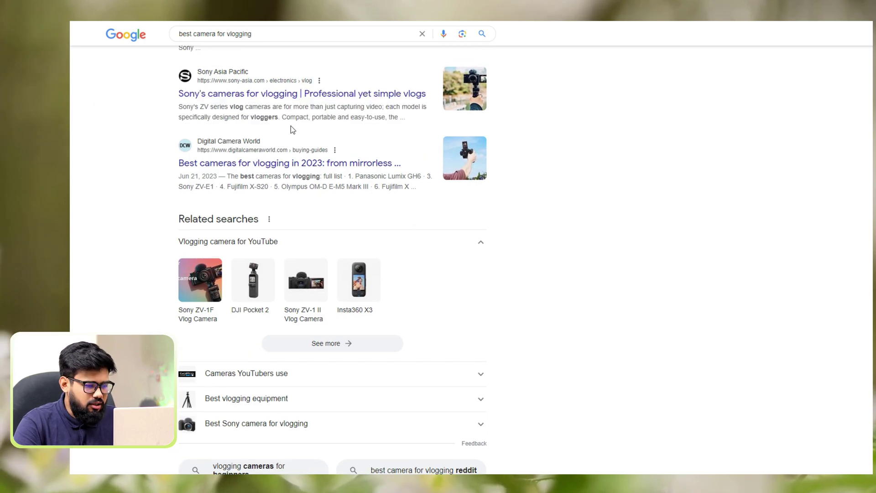
pyautogui.scroll(-1, 294, 127)
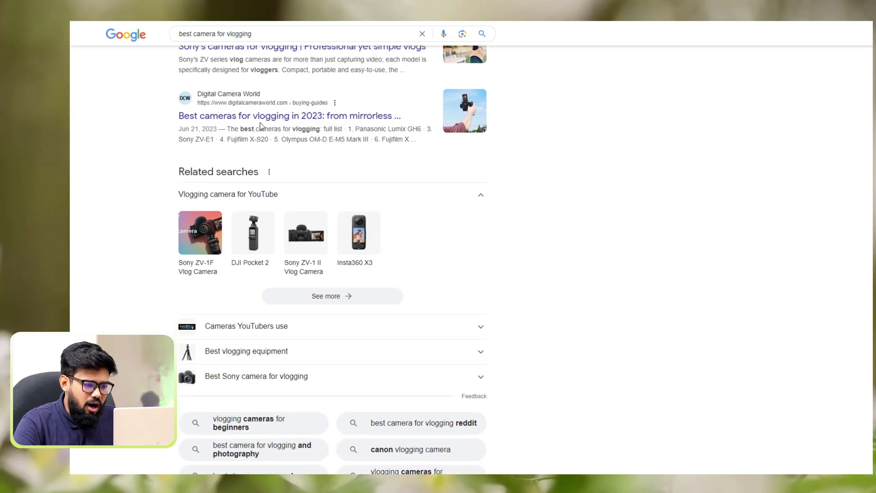
pyautogui.scroll(-3, 316, 134)
pyautogui.scroll(-5, 315, 133)
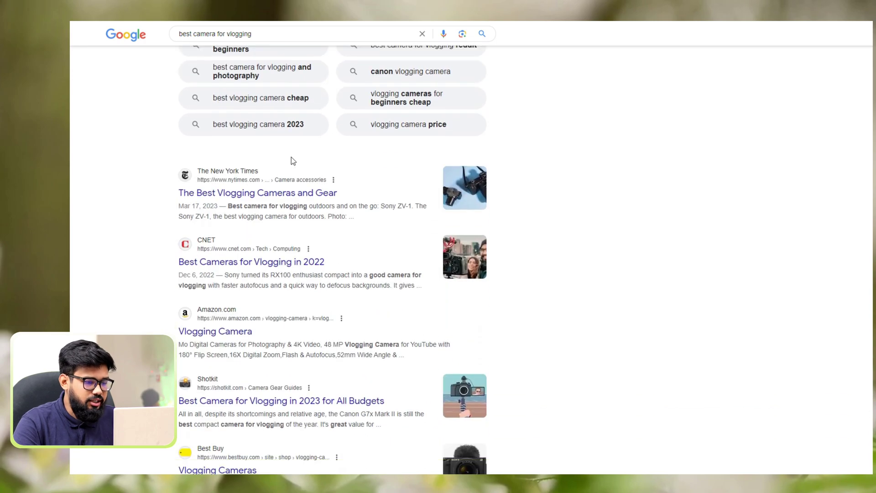
pyautogui.scroll(-6, 229, 270)
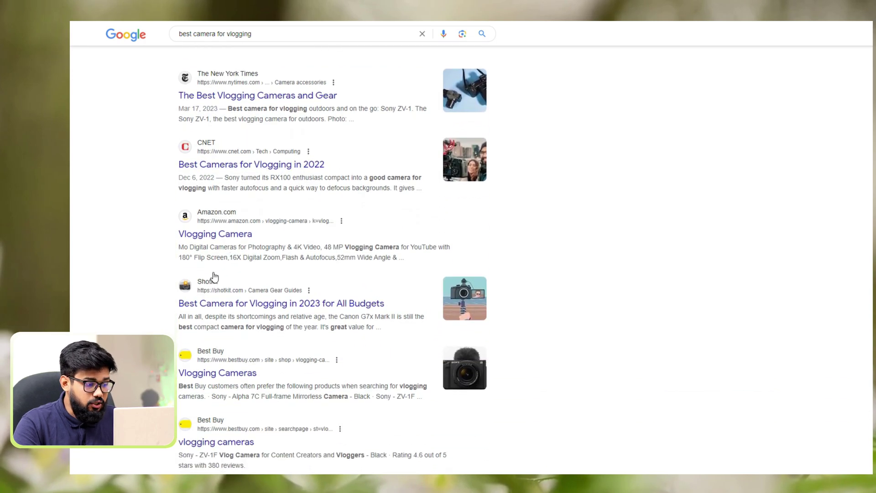
pyautogui.scroll(-2, 216, 316)
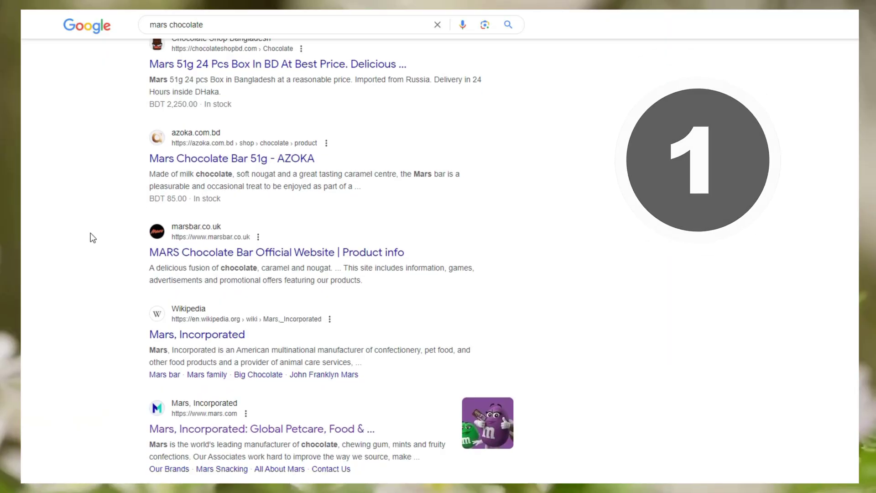
# Highlight result titles, including the MARS one, to compare their wording
pyautogui.scroll(1, 91, 233)
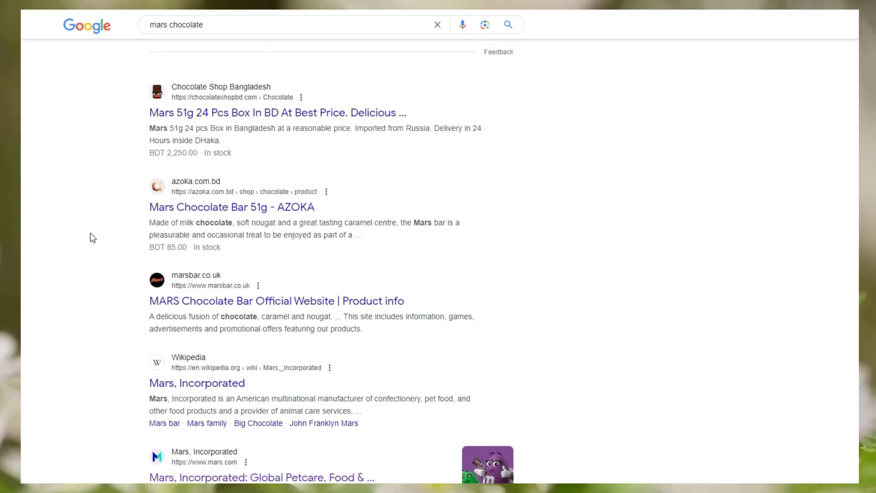
pyautogui.moveTo(148, 207); pyautogui.dragTo(327, 207)
pyautogui.moveTo(150, 301); pyautogui.dragTo(386, 299)
pyautogui.click(414, 300)
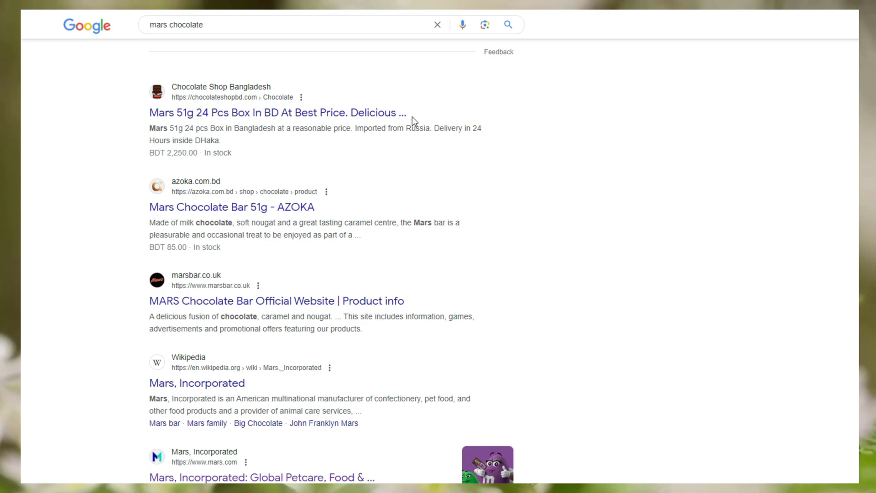
pyautogui.scroll(-1, 59, 103)
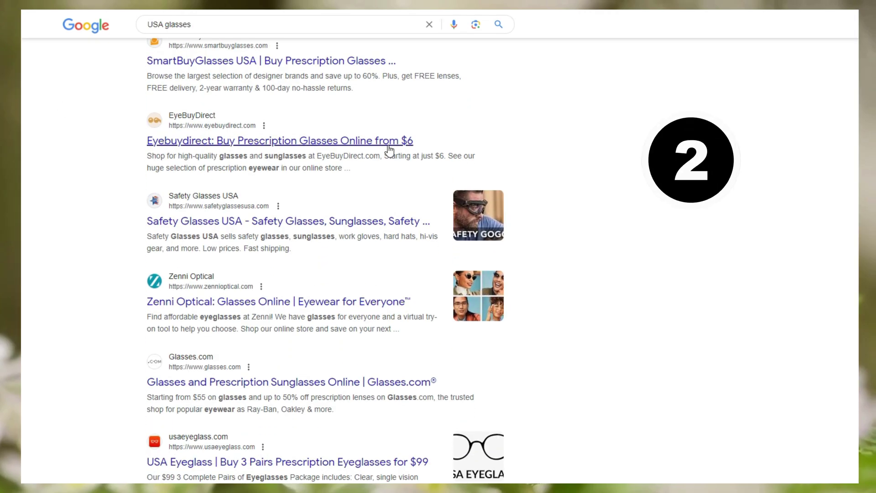
pyautogui.scroll(-1, 285, 208)
pyautogui.scroll(-1, 362, 190)
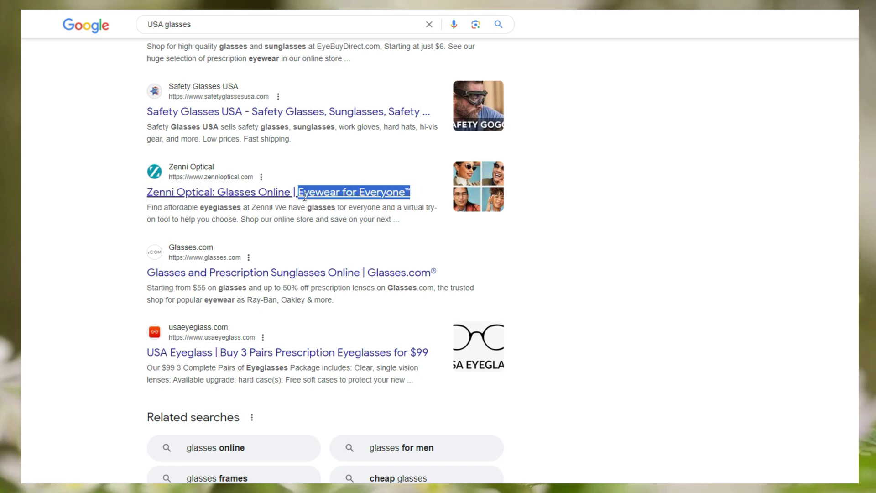
# Replace the USA glasses query with the tagline 'Eyewear for Everyone', minus the ™ symbol, and search
pyautogui.tripleClick(187, 25)
pyautogui.write('Eyewear for Everyone™')
pyautogui.press('BackSpace')
pyautogui.press('Return')
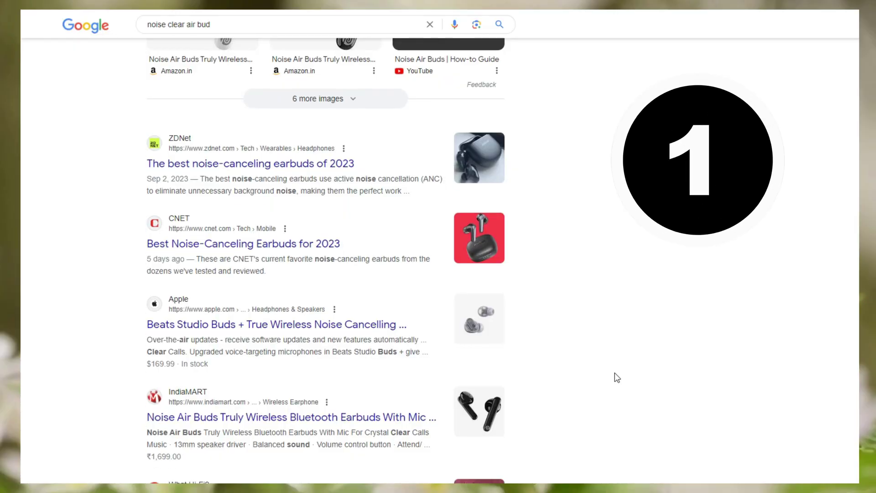
pyautogui.scroll(-2, 614, 375)
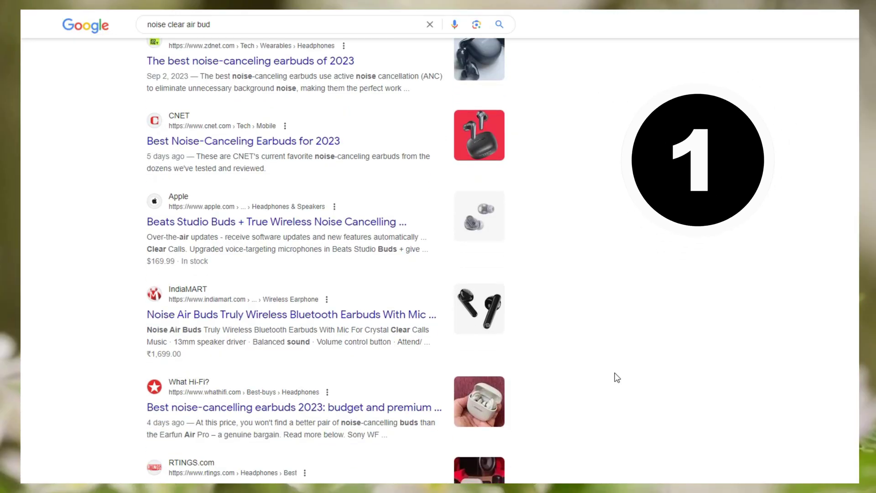
pyautogui.moveTo(199, 158); pyautogui.dragTo(266, 169)
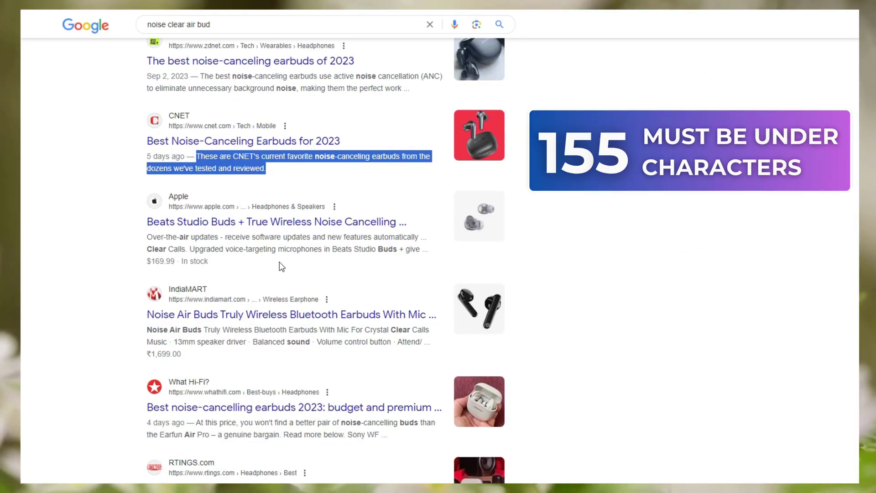
pyautogui.moveTo(420, 249); pyautogui.dragTo(429, 250)
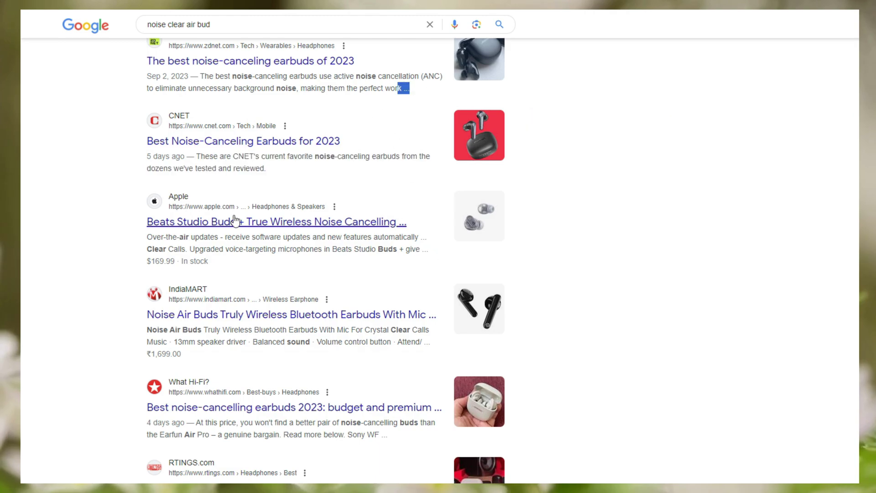
pyautogui.scroll(-1, 346, 417)
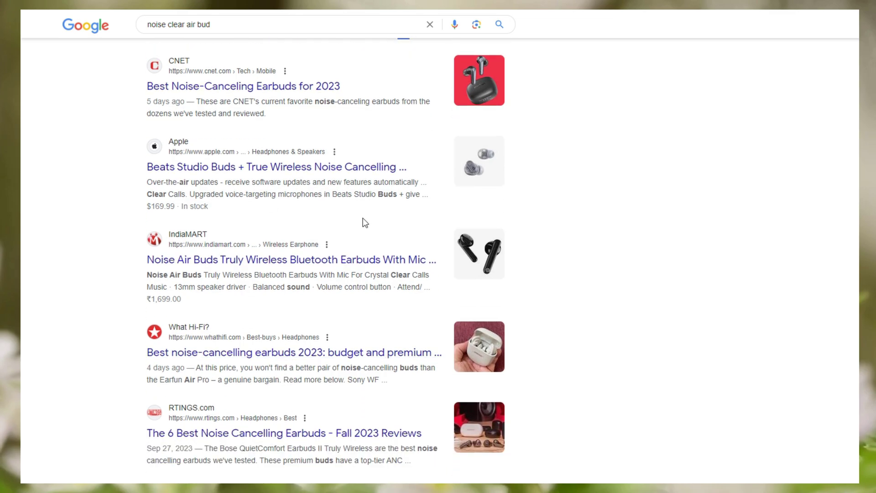
pyautogui.moveTo(300, 290); pyautogui.dragTo(310, 290)
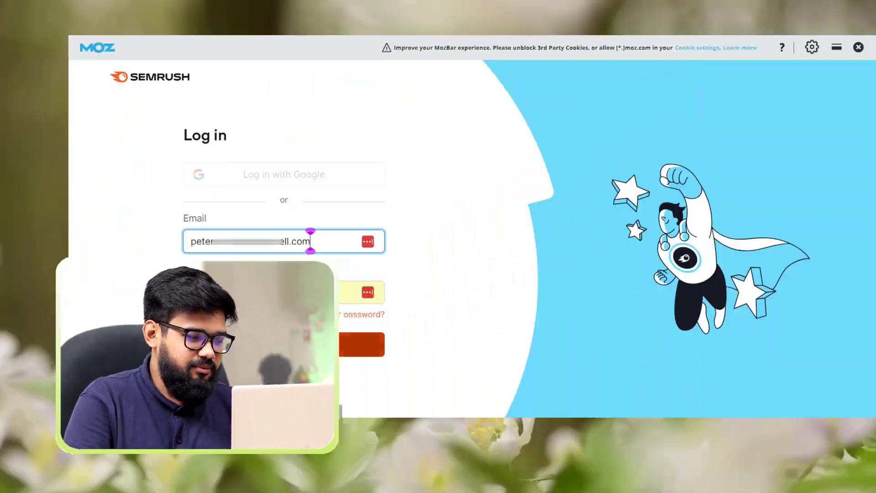
# Sign in to Semrush and go to the Keyword Magic Tool
pyautogui.click(258, 348)
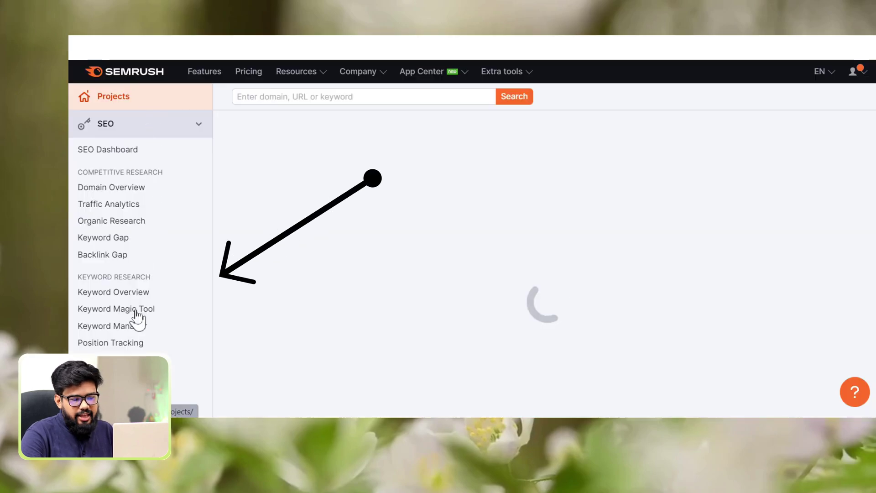
pyautogui.click(136, 309)
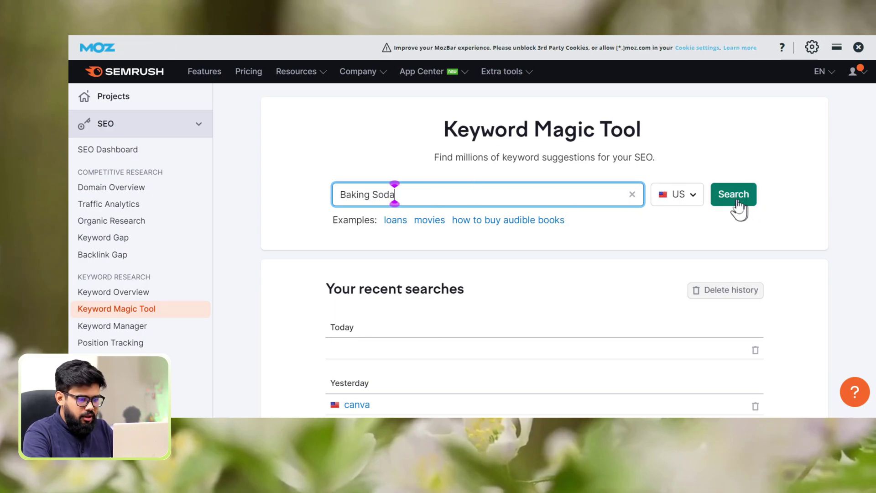
# Research Baking Soda and tick the 'baking soda' and 'aluminum free baking soda' keywords
pyautogui.click(733, 195)
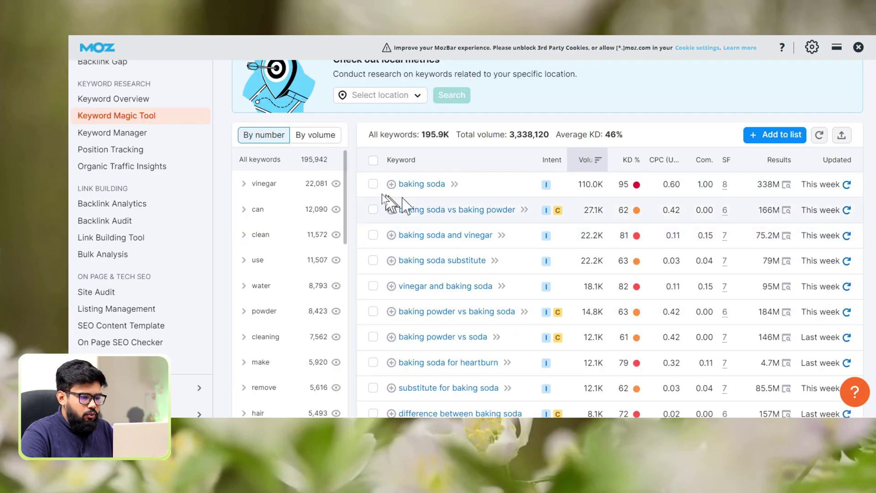
pyautogui.click(373, 184)
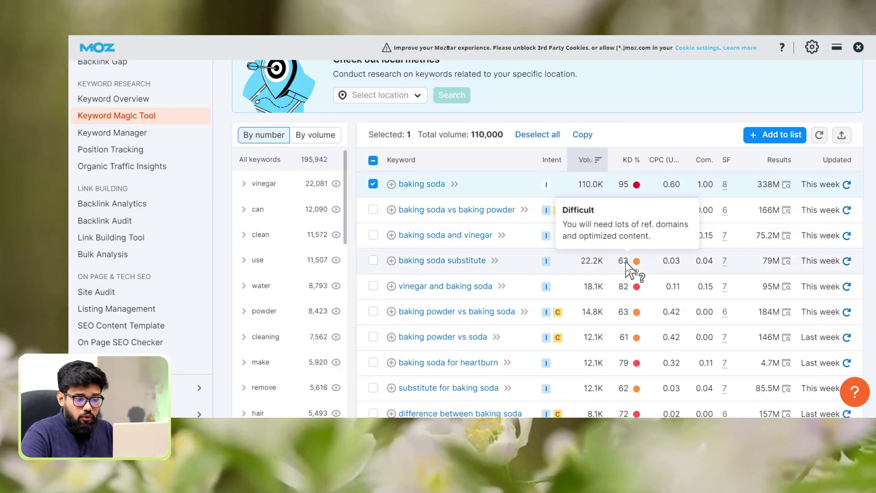
pyautogui.scroll(-3, 611, 271)
pyautogui.scroll(-20, 609, 264)
pyautogui.scroll(-15, 596, 266)
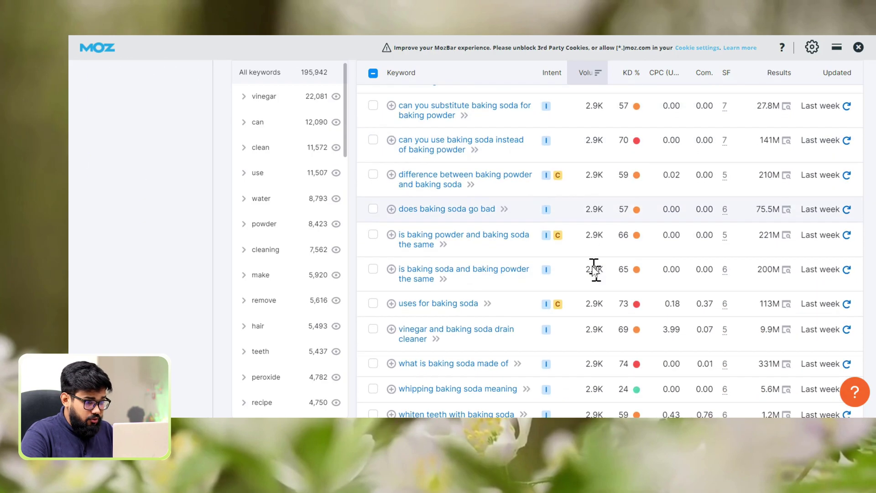
pyautogui.scroll(-4, 588, 265)
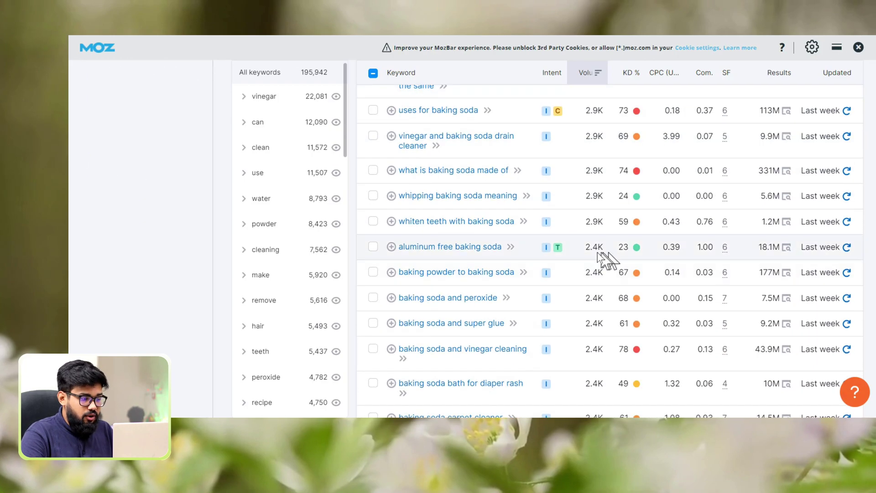
pyautogui.click(372, 250)
pyautogui.scroll(15, 603, 312)
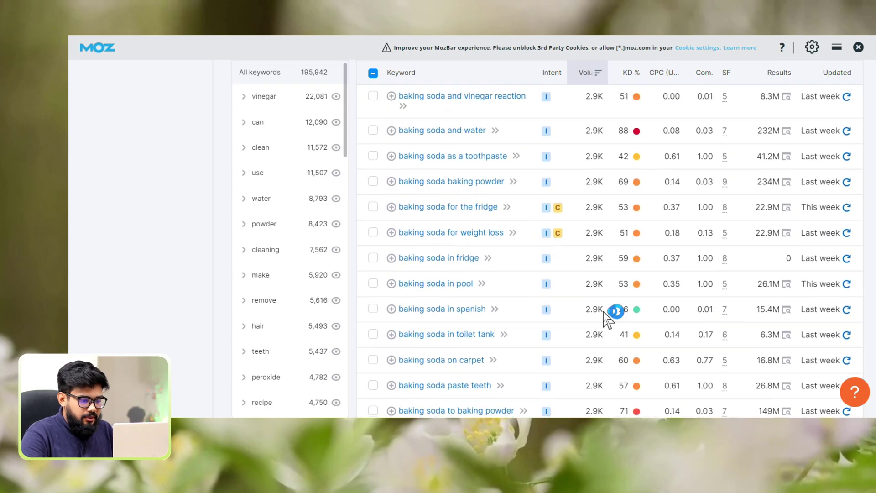
pyautogui.scroll(15, 607, 307)
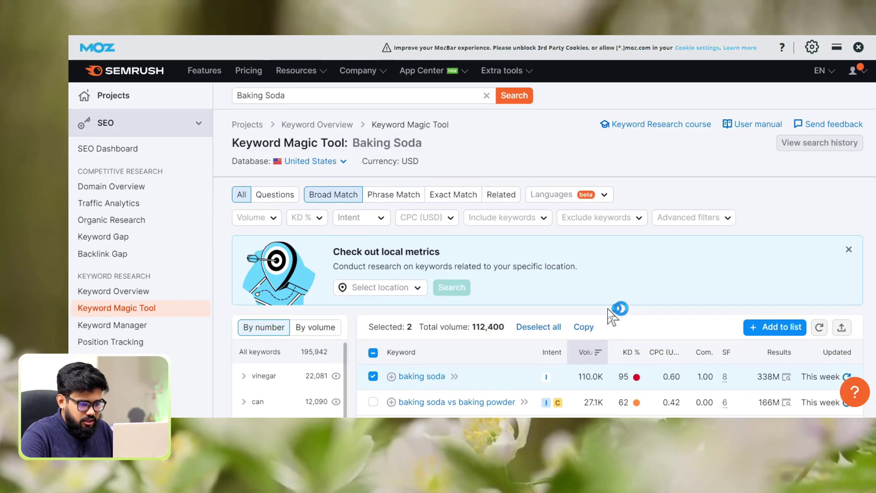
pyautogui.scroll(-1, 771, 303)
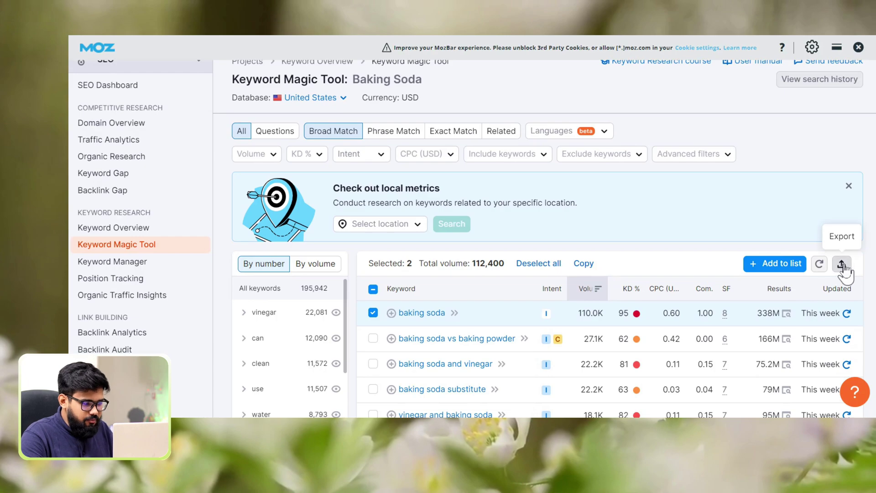
# Export the two keywords to xlsx and open the spreadsheet to copy its keyword cells
pyautogui.click(842, 264)
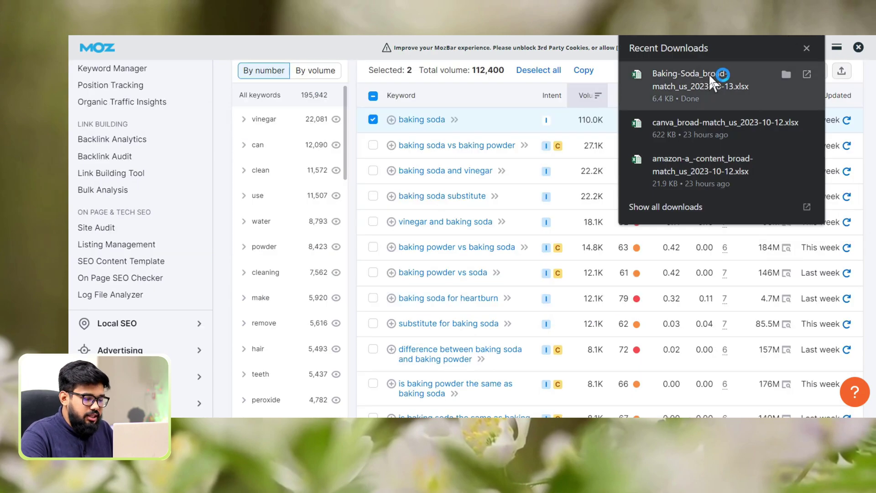
pyautogui.click(708, 73)
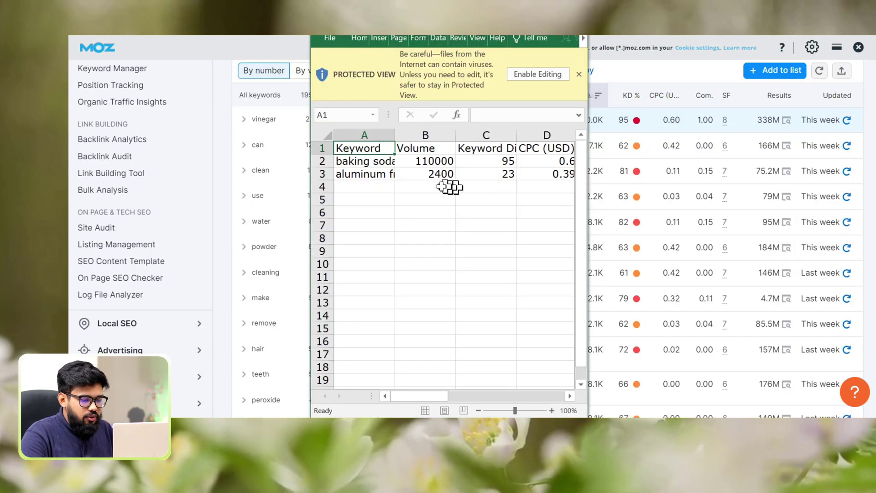
pyautogui.rightClick(373, 176)
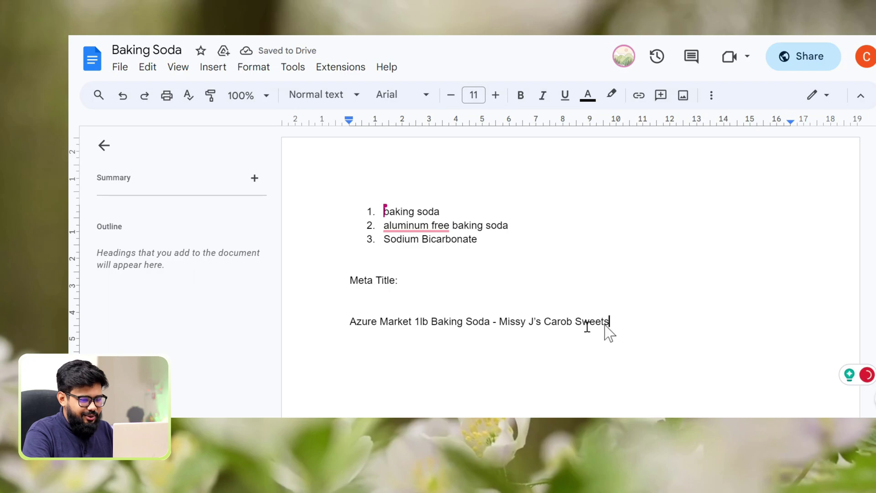
# Check the meta title's character count with the word count tool
pyautogui.moveTo(608, 331); pyautogui.dragTo(404, 338)
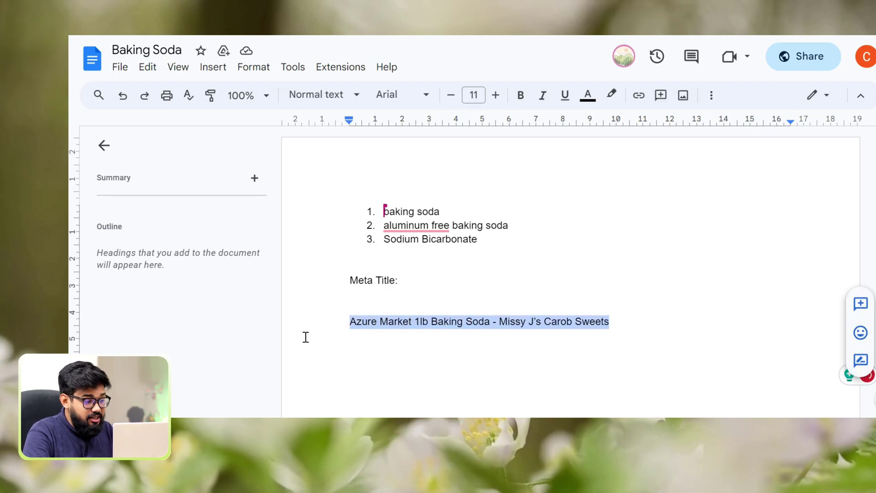
pyautogui.hotkey('ctrl', 'shift', 'c')
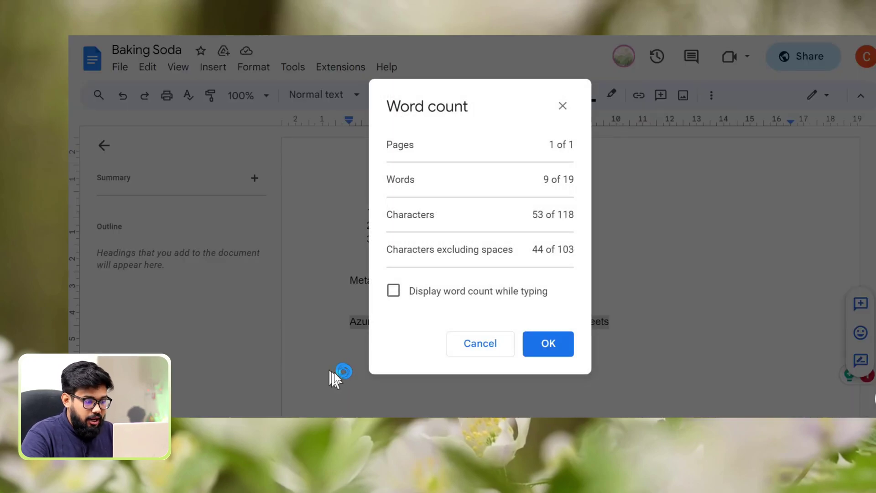
pyautogui.click(549, 344)
pyautogui.click(629, 321)
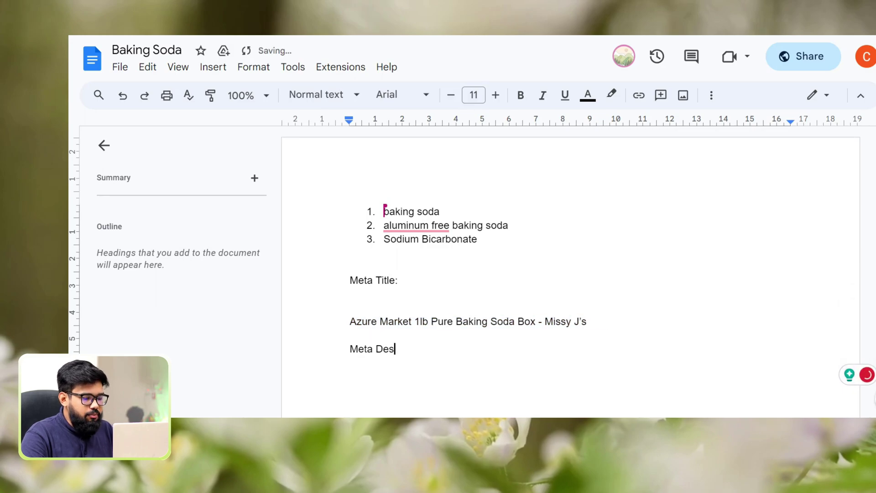
# Add a 'Meta Descriptions:' heading and paste the description, swapping in 'aluminum free baking soda'
pyautogui.write(':')
pyautogui.press('Return')
pyautogui.press('Return')
pyautogui.hotkey('ctrl', 'v')
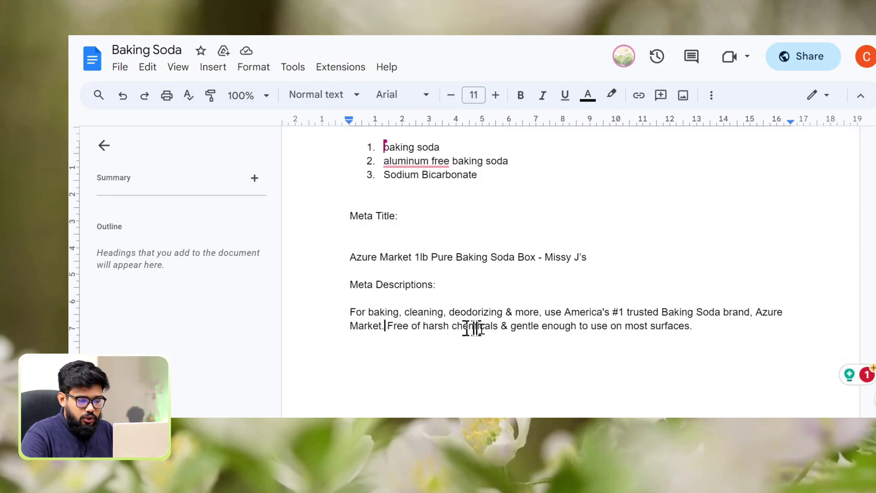
pyautogui.moveTo(449, 329); pyautogui.dragTo(388, 329)
pyautogui.hotkey('ctrl', 'v')
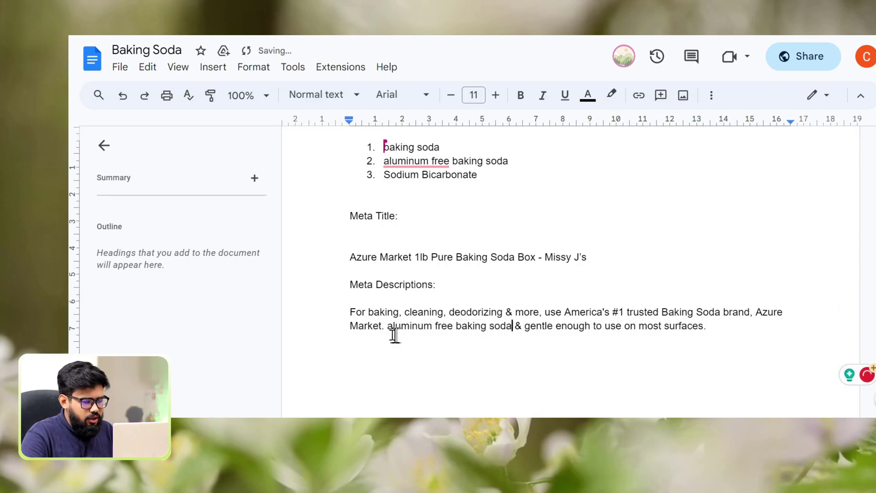
pyautogui.write('An')
pyautogui.moveTo(446, 327)
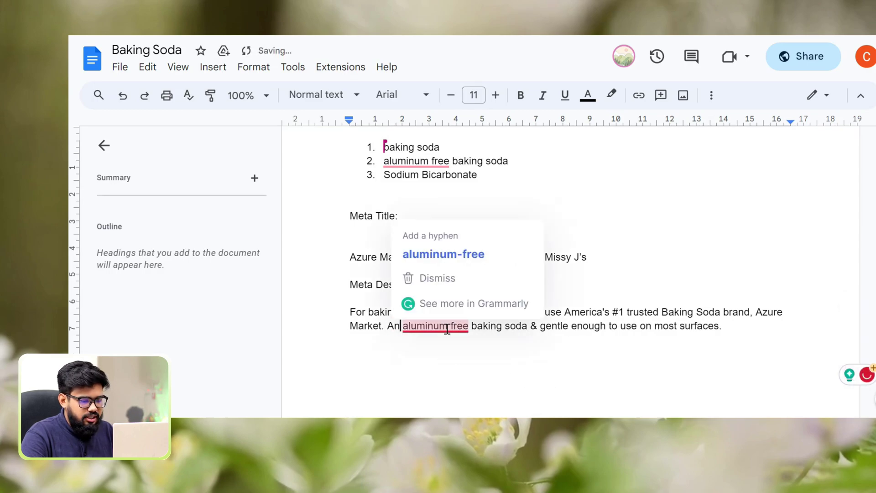
pyautogui.click(538, 346)
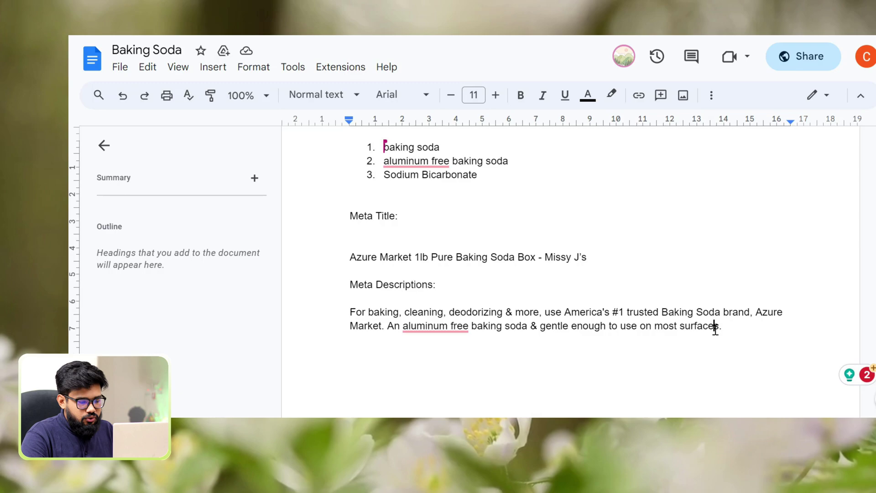
# Confirm the meta description's character count is 147
pyautogui.moveTo(730, 327); pyautogui.dragTo(321, 316)
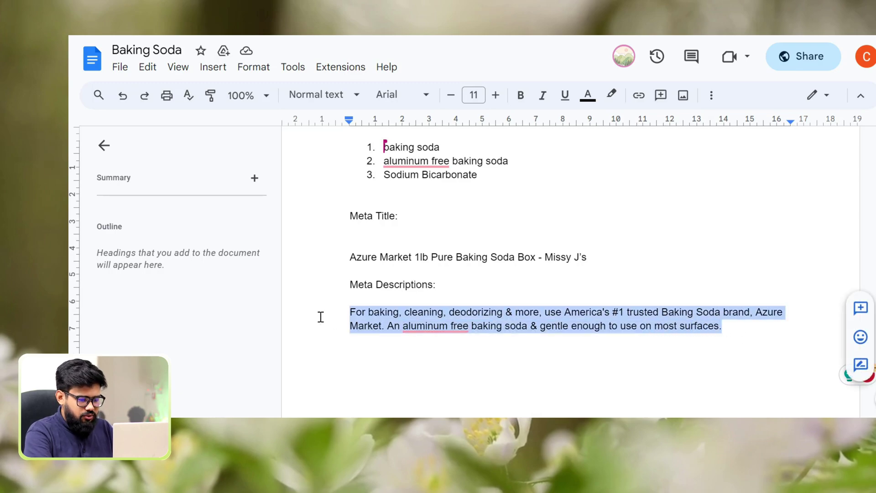
pyautogui.hotkey('ctrl', 'shift', 'c')
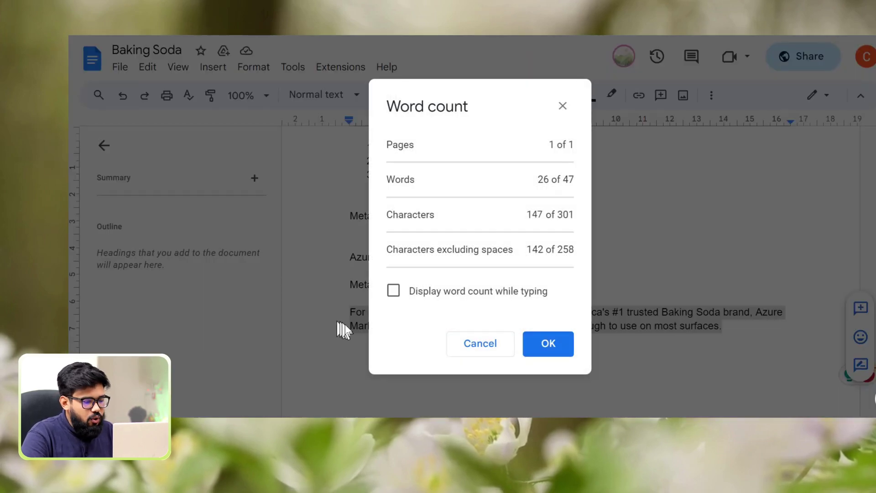
pyautogui.press('Escape')
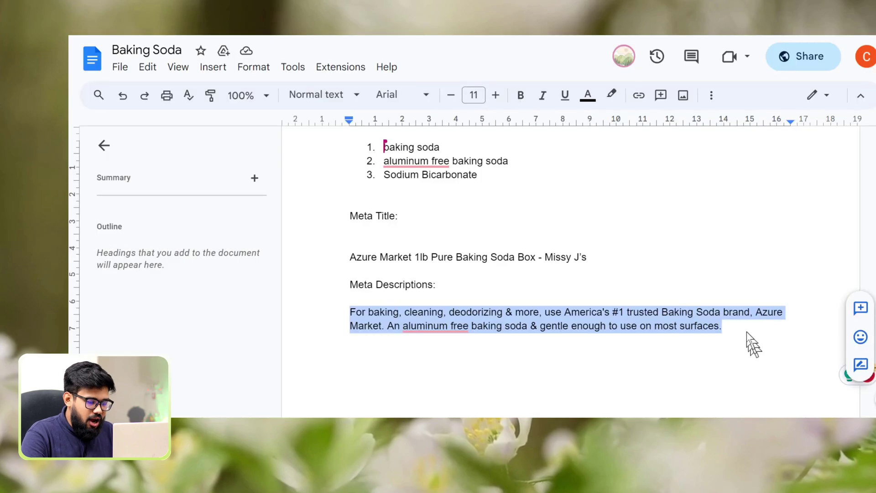
pyautogui.click(743, 323)
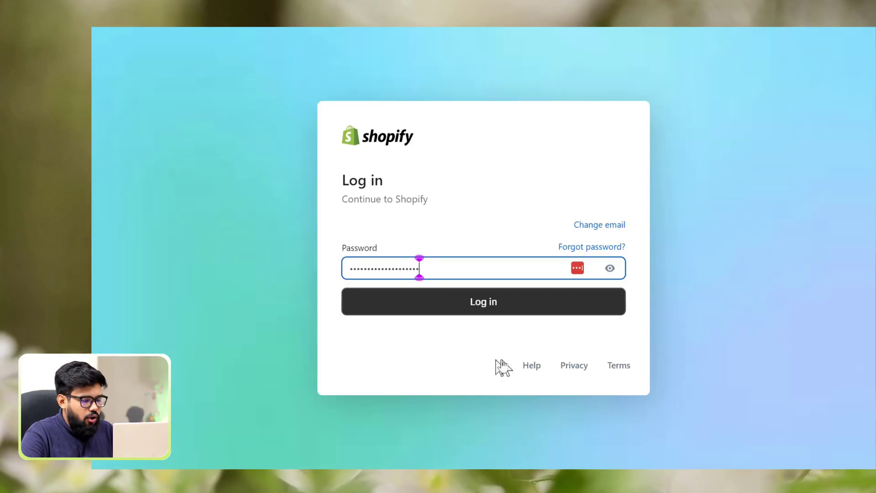
# Log in to the Shopify admin and open the Baking Soda product from Products
pyautogui.click(466, 307)
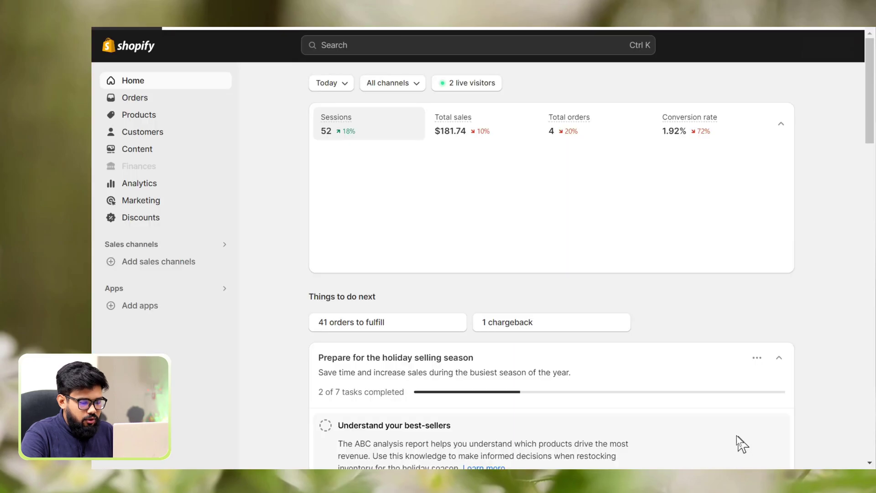
pyautogui.click(153, 115)
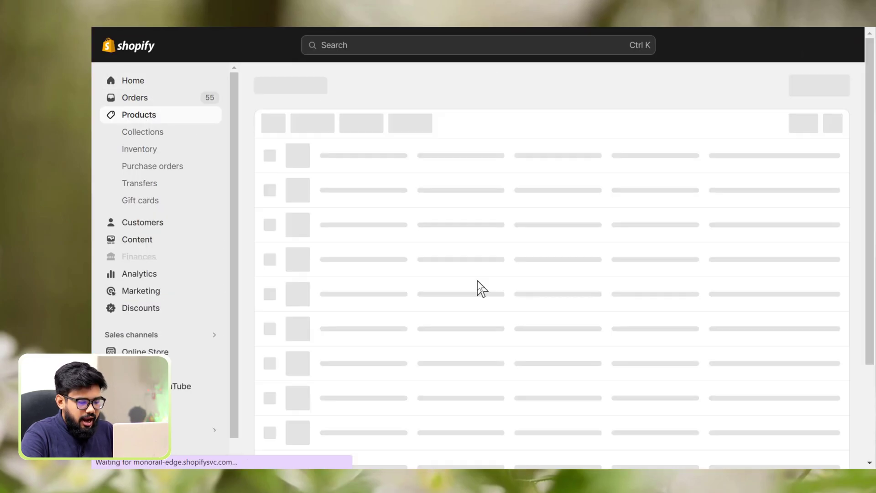
pyautogui.click(477, 281)
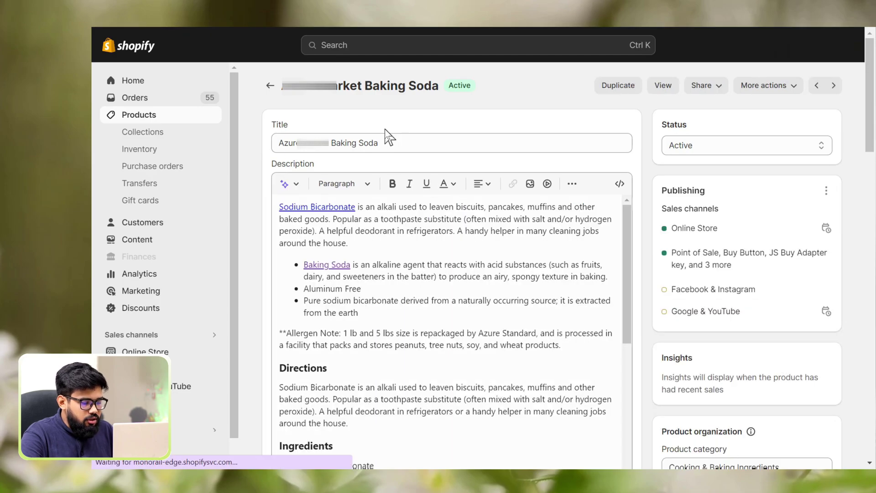
# Edit the search engine listing and paste the '1lb Pure Baking Soda Box' page title
pyautogui.scroll(-10, 385, 136)
pyautogui.scroll(-15, 552, 298)
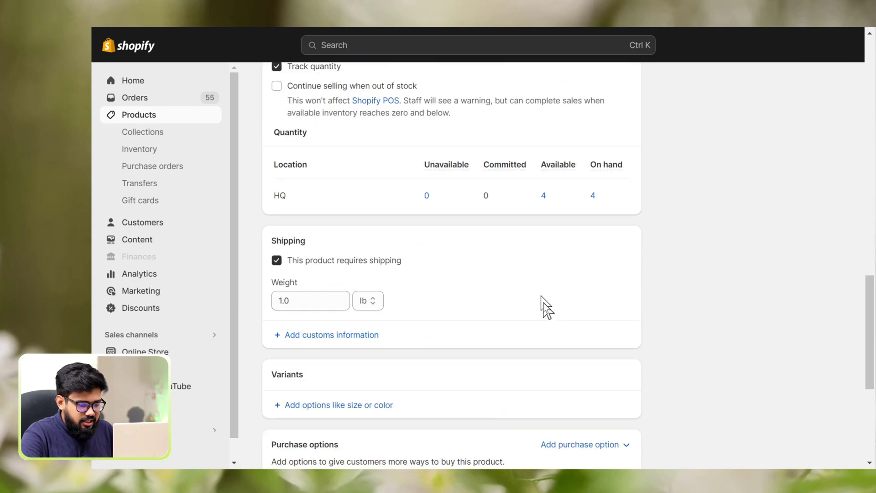
pyautogui.scroll(1, 546, 304)
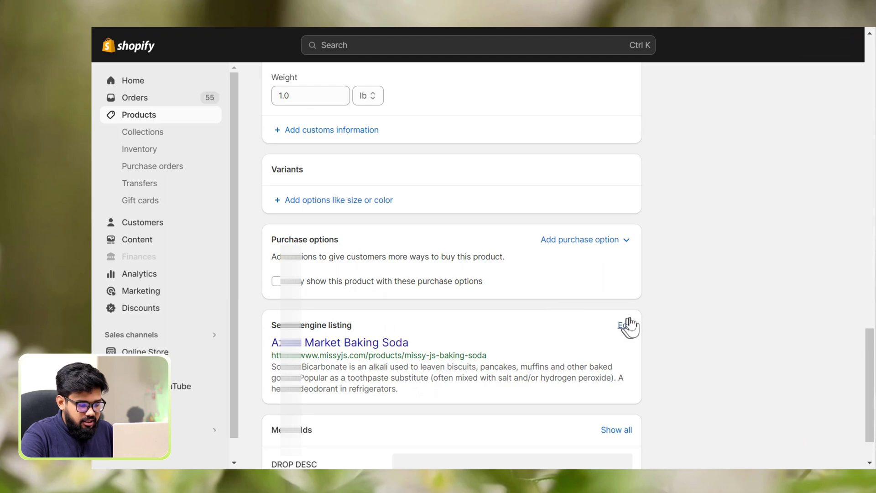
pyautogui.click(626, 325)
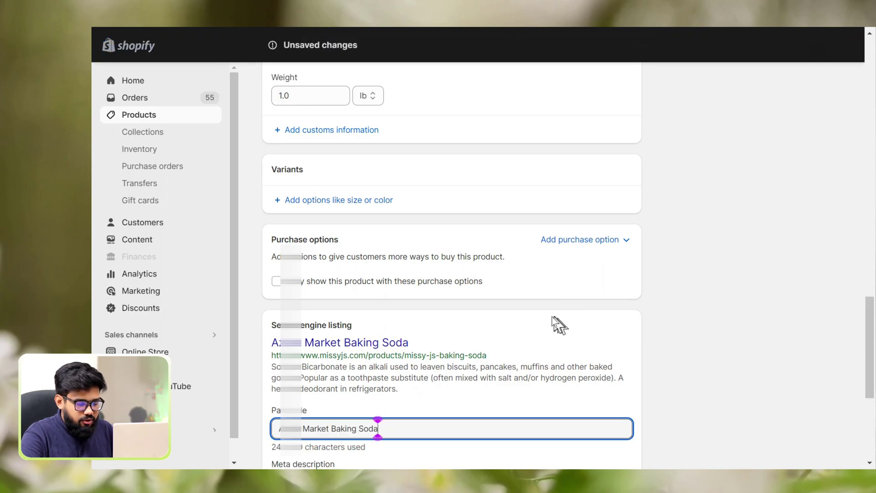
pyautogui.scroll(-2, 456, 337)
pyautogui.hotkey('ctrl', 'a')
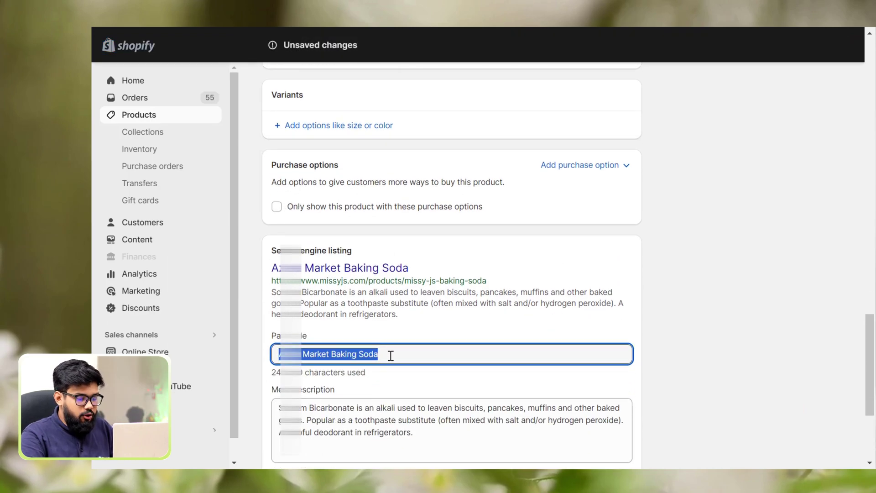
pyautogui.hotkey('ctrl', 'v')
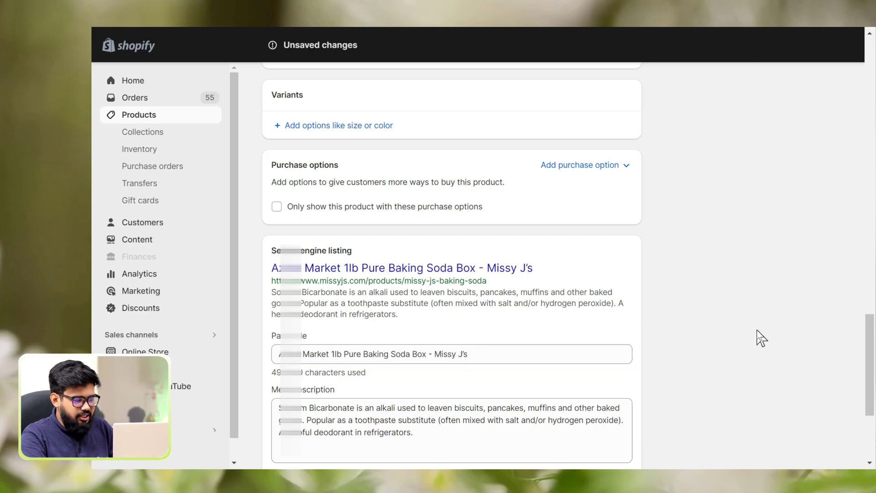
# Replace the meta description with the pasted aluminum-free version
pyautogui.scroll(-3, 758, 336)
pyautogui.tripleClick(430, 316)
pyautogui.hotkey('ctrl', 'v')
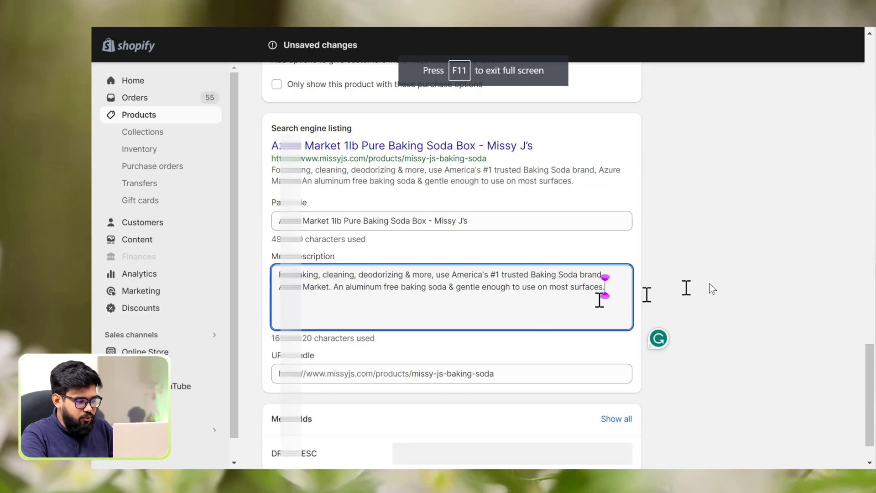
pyautogui.click(805, 243)
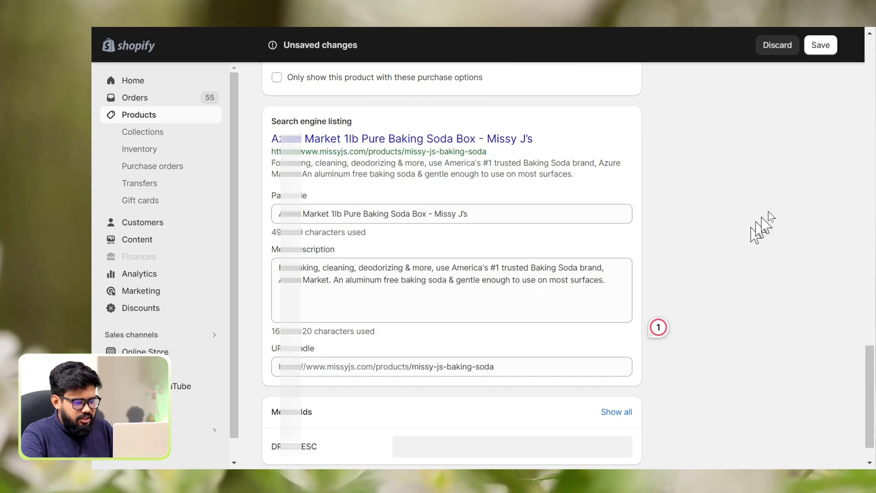
pyautogui.scroll(-2, 752, 234)
pyautogui.scroll(10, 751, 257)
pyautogui.scroll(15, 782, 201)
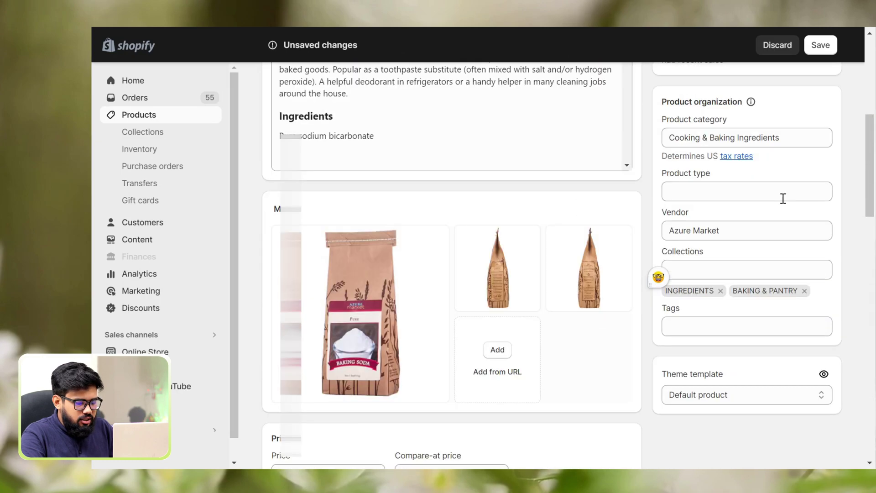
# Save the Baking Soda product with its new page title and meta description
pyautogui.click(826, 48)
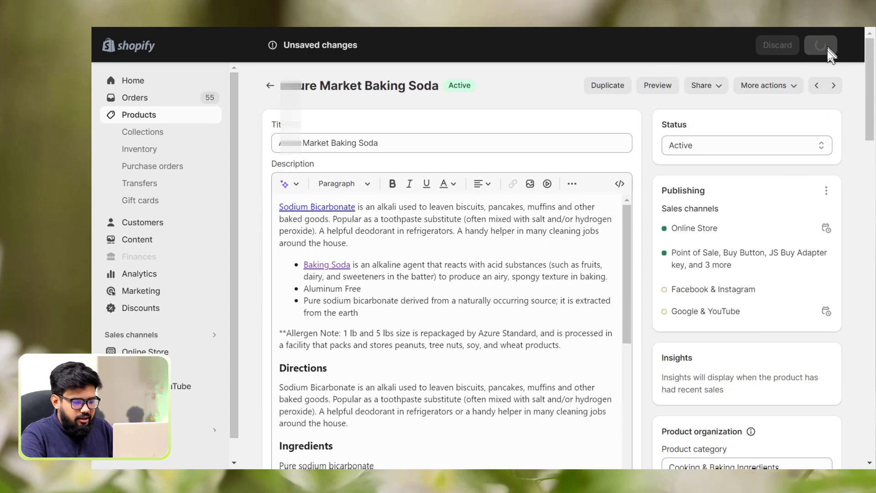